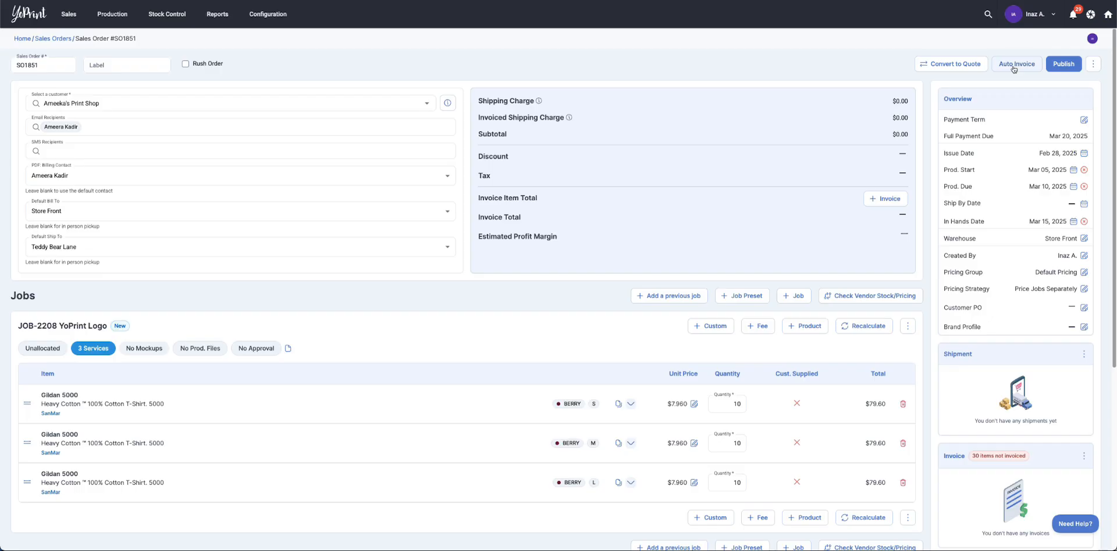
# Step: Publish the sales order and turn on automatic invoice management, adding the shipping cost as is to the invoice
pyautogui.click(1061, 69)
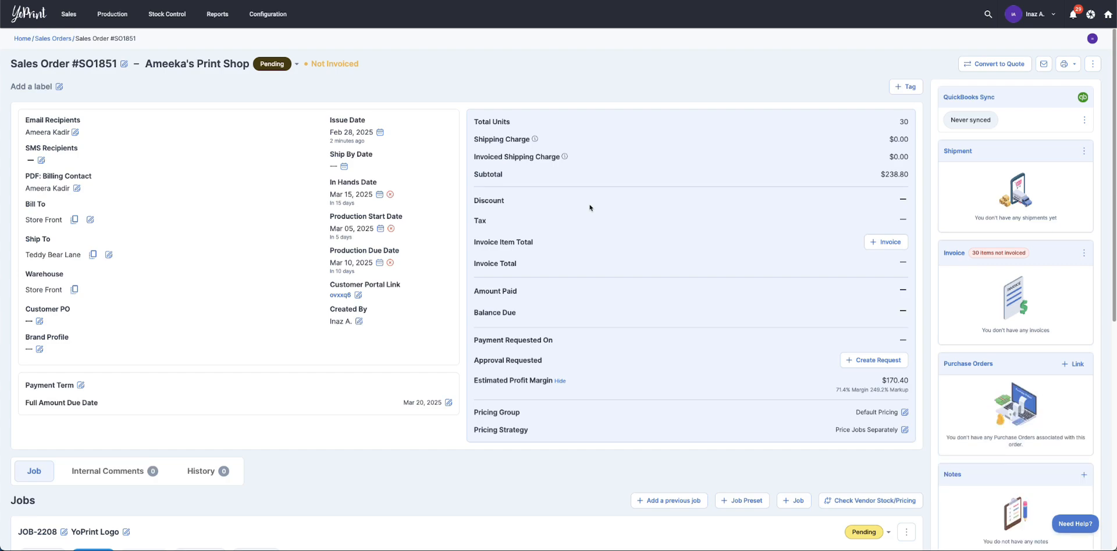
pyautogui.click(1084, 253)
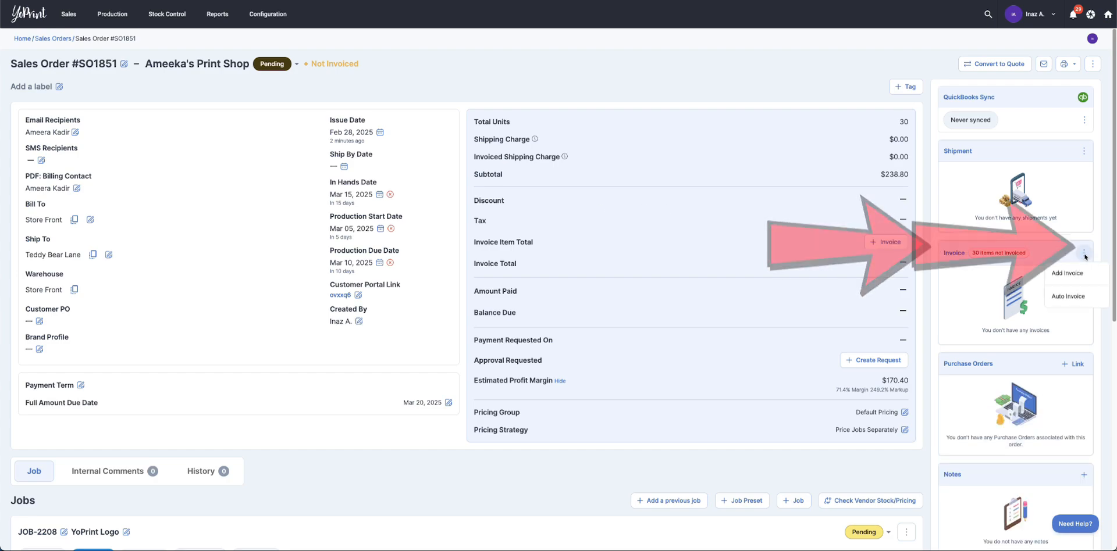
pyautogui.click(1081, 298)
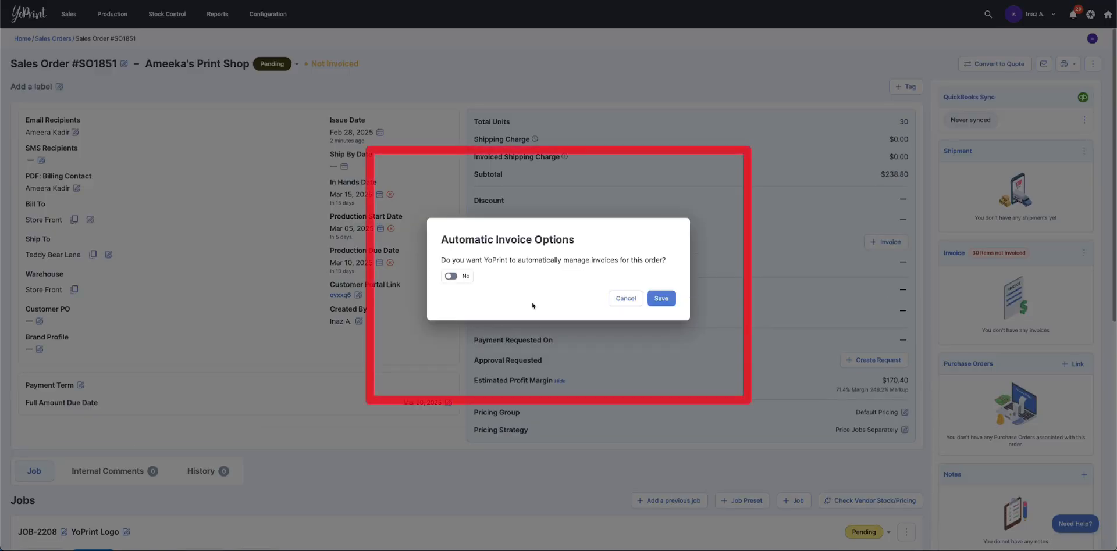
pyautogui.click(452, 277)
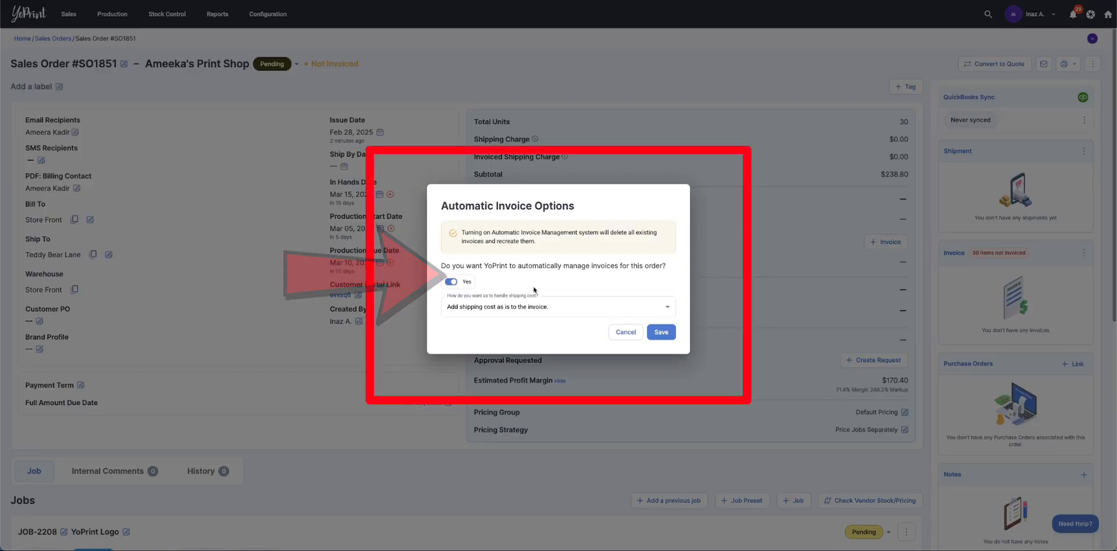
pyautogui.click(672, 312)
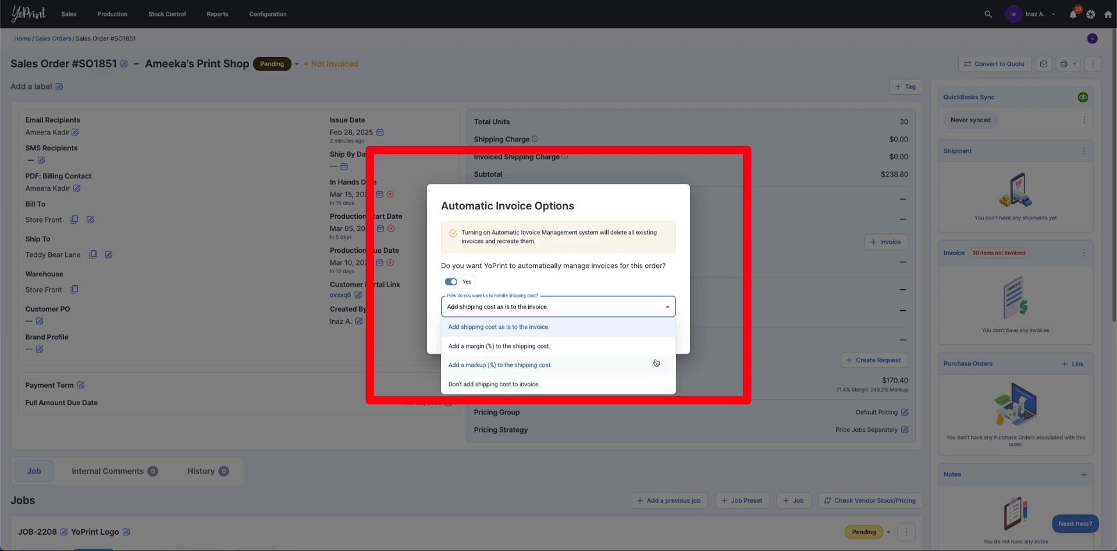
pyautogui.click(655, 328)
pyautogui.click(657, 333)
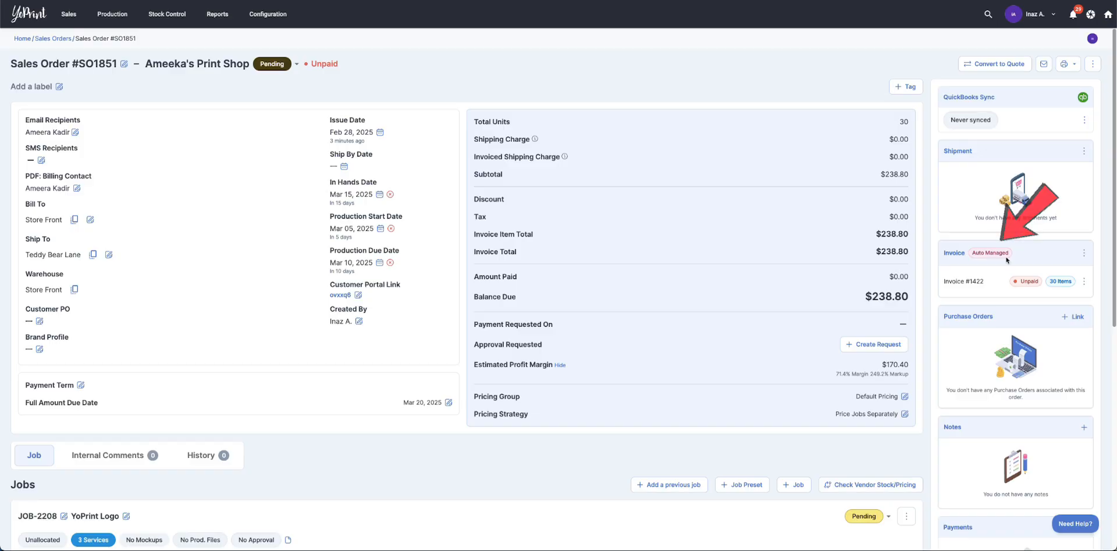
# Step: Open the auto-managed invoice for editing and look through the available tax options
pyautogui.click(1084, 281)
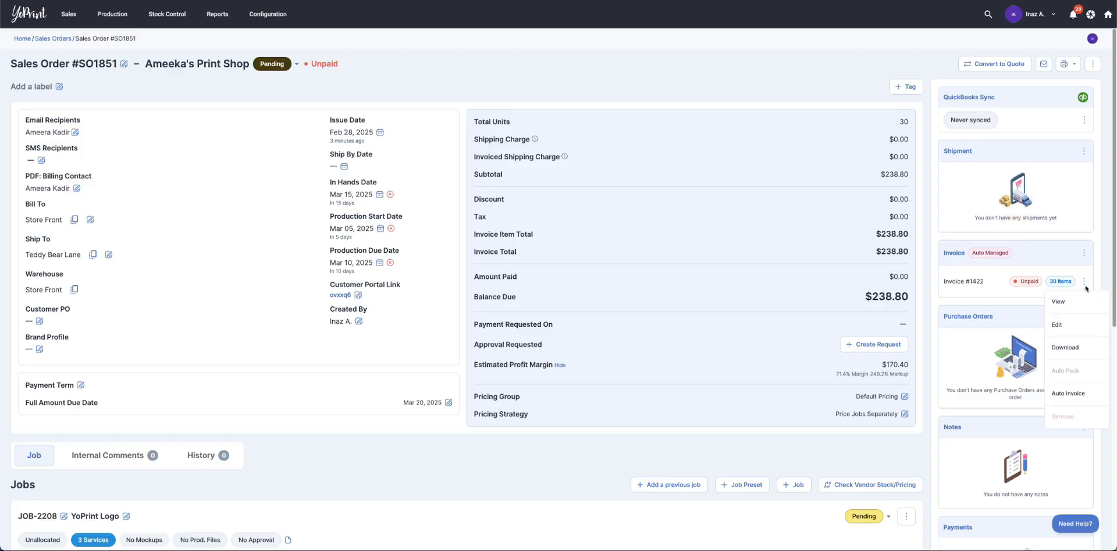
pyautogui.click(1083, 325)
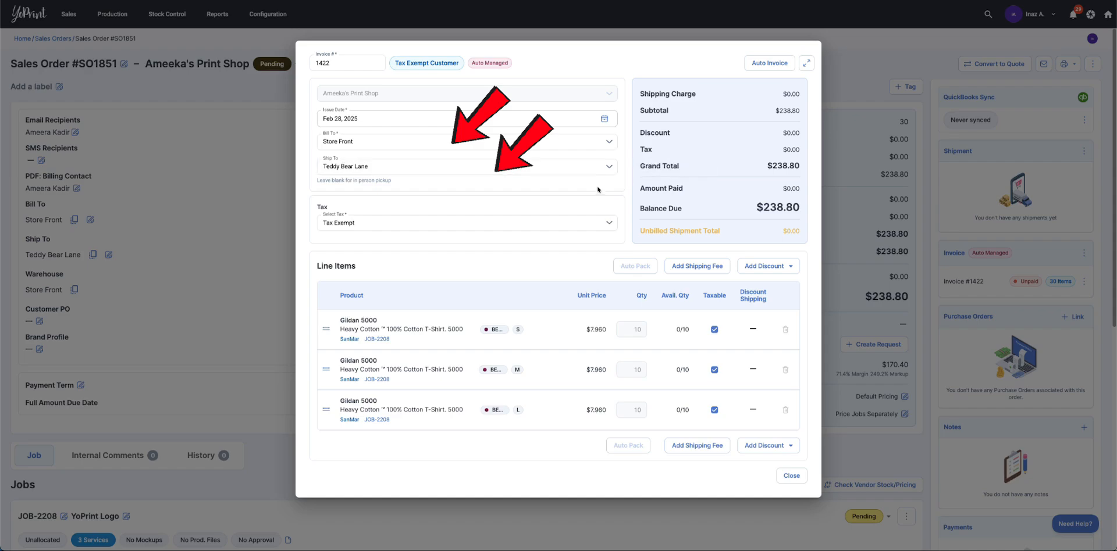
pyautogui.click(604, 220)
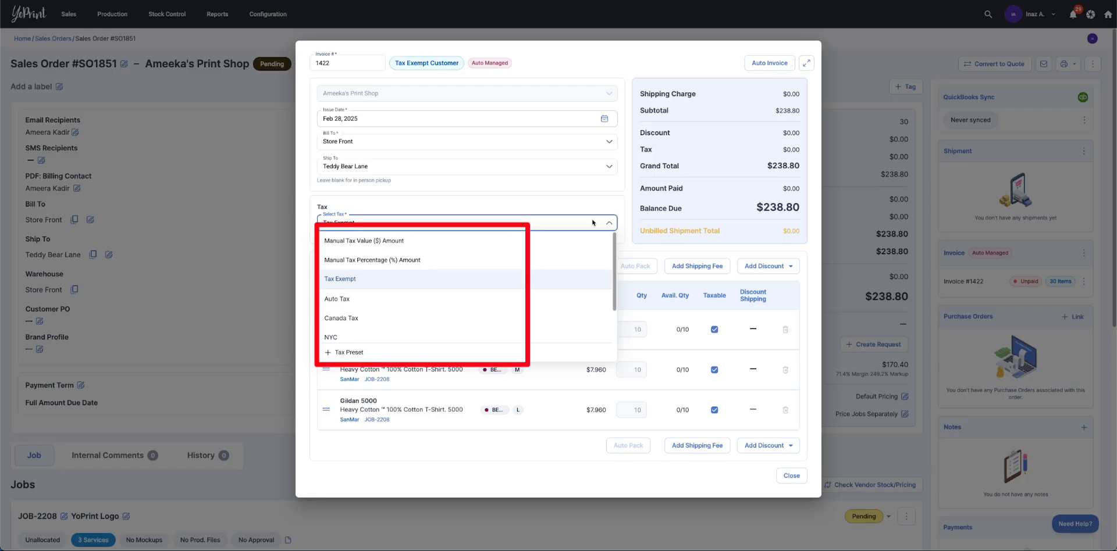
pyautogui.click(593, 223)
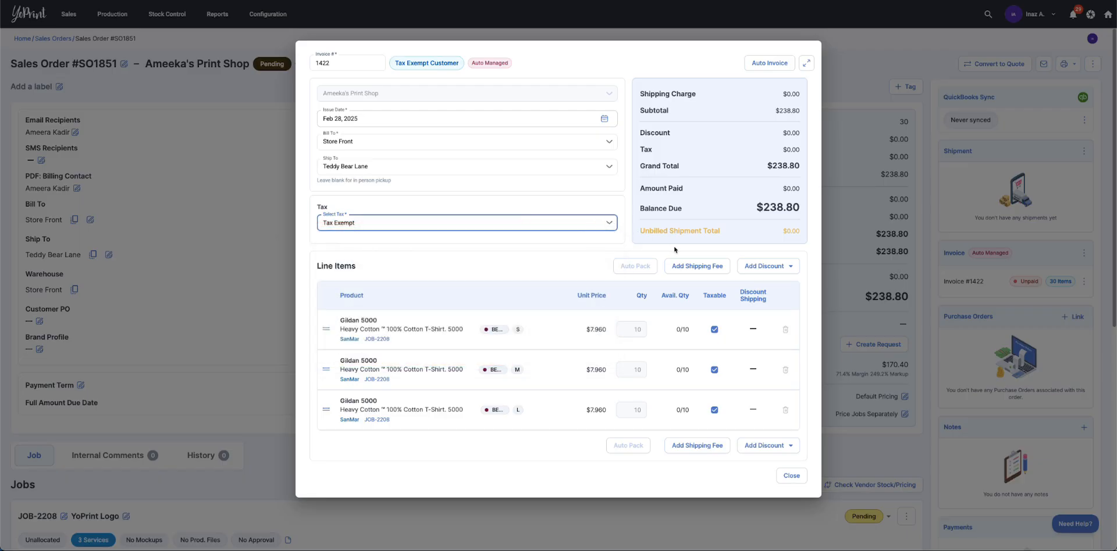
# Step: Add a $15 shipping fee and a 10% percentage discount to the invoice
pyautogui.click(709, 267)
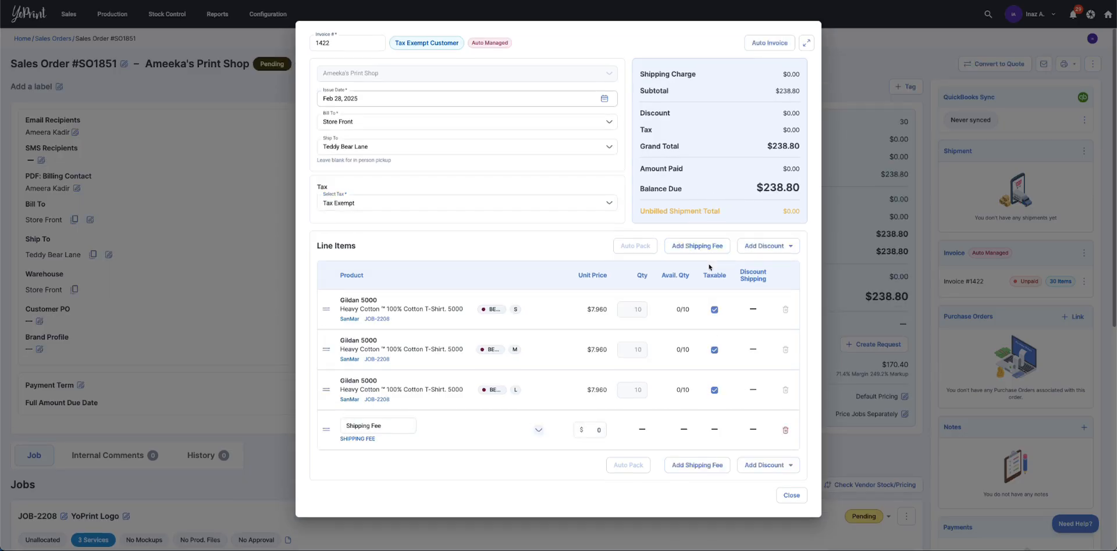
pyautogui.write('15')
pyautogui.click(767, 246)
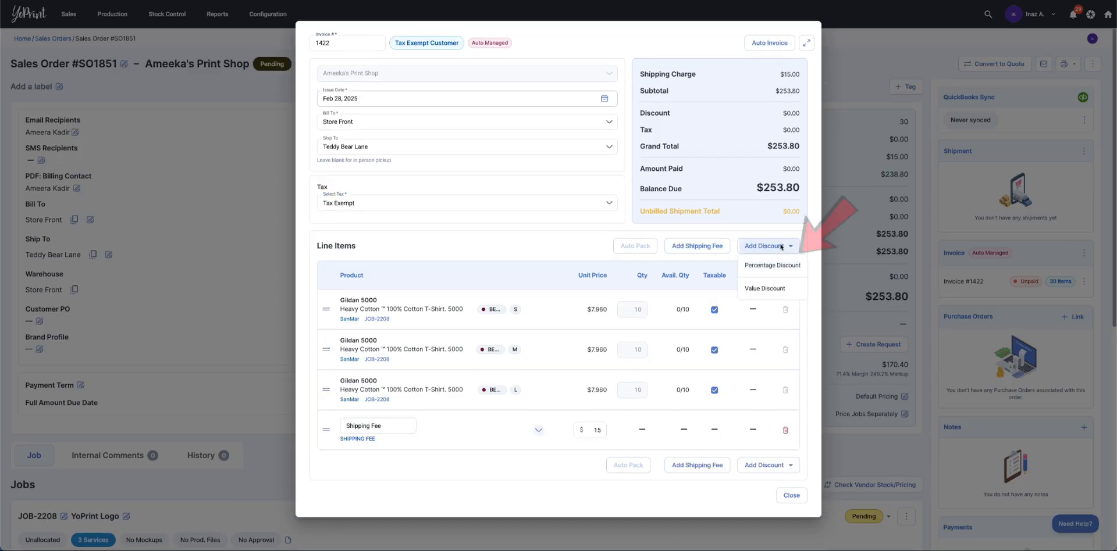
pyautogui.click(773, 265)
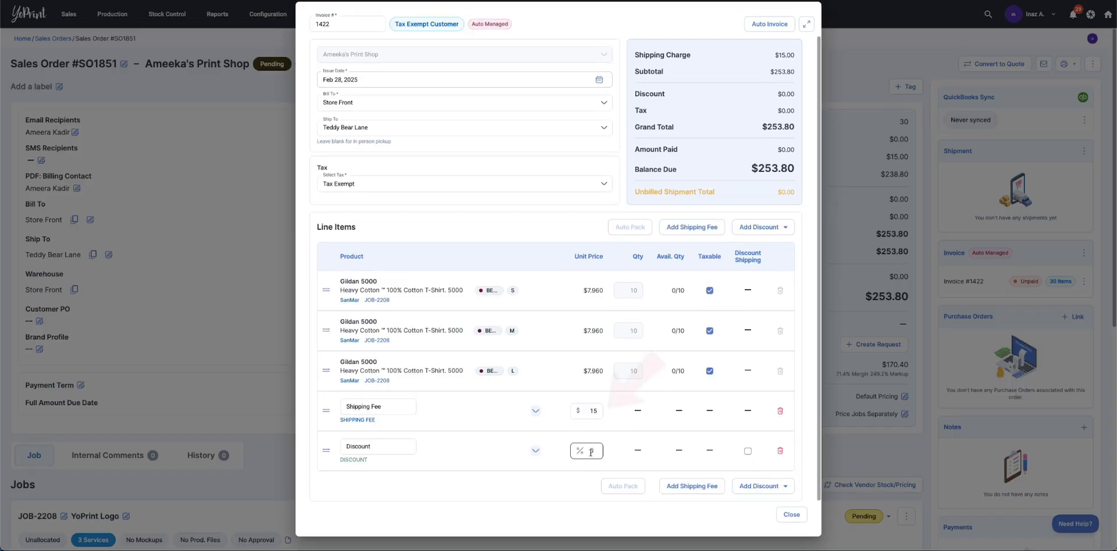
pyautogui.write('10')
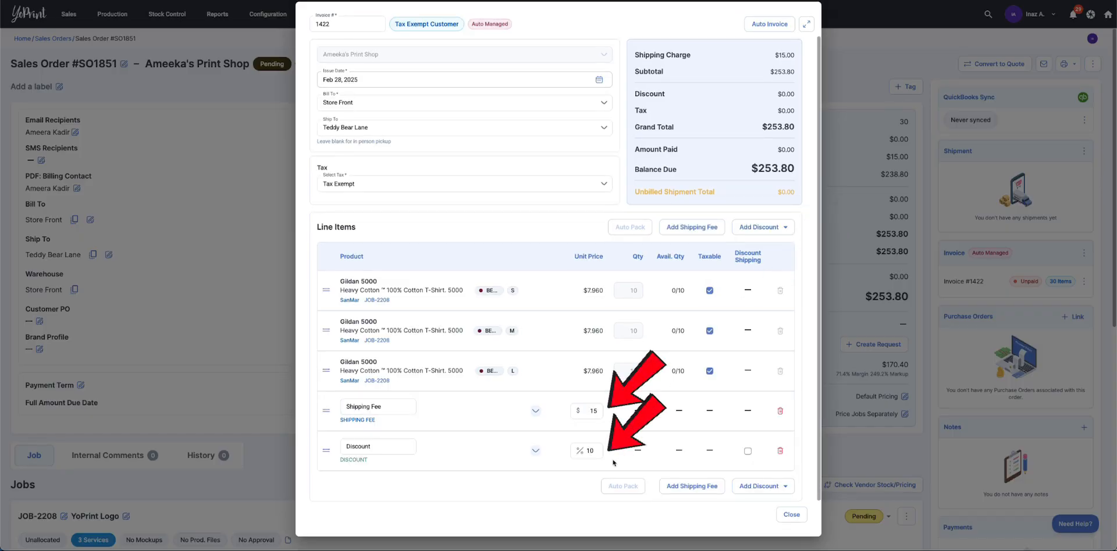
pyautogui.click(613, 463)
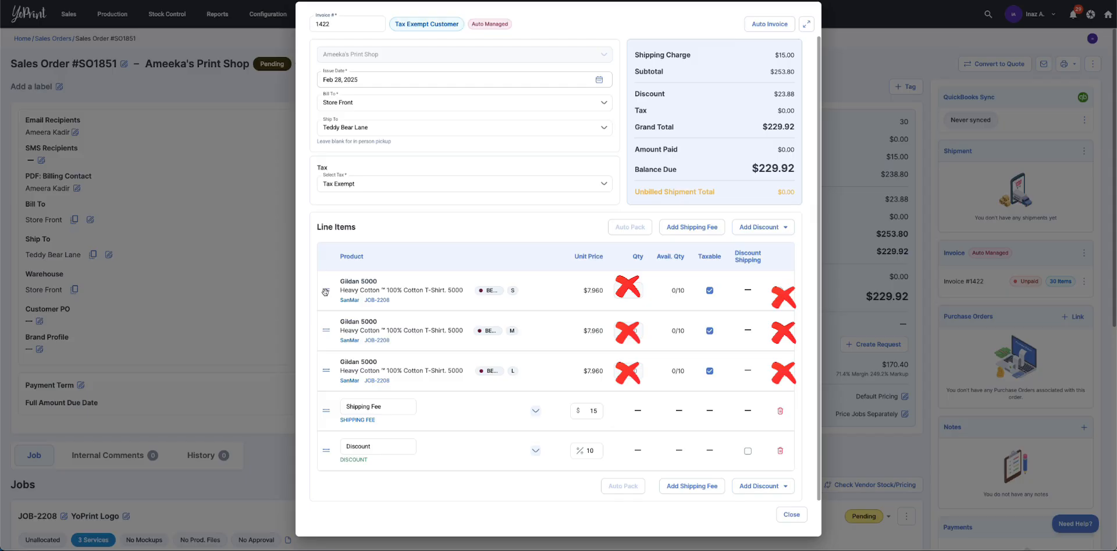
# Step: Try switching the taxable setting of the invoice's size S T-shirt line off and back on
pyautogui.moveTo(325, 292); pyautogui.dragTo(329, 295)
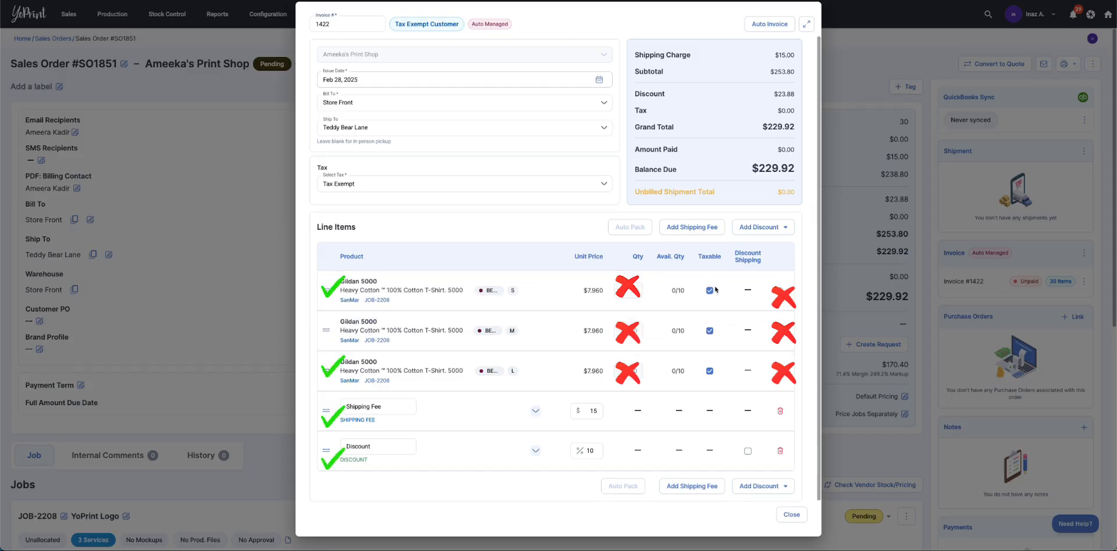
pyautogui.click(709, 292)
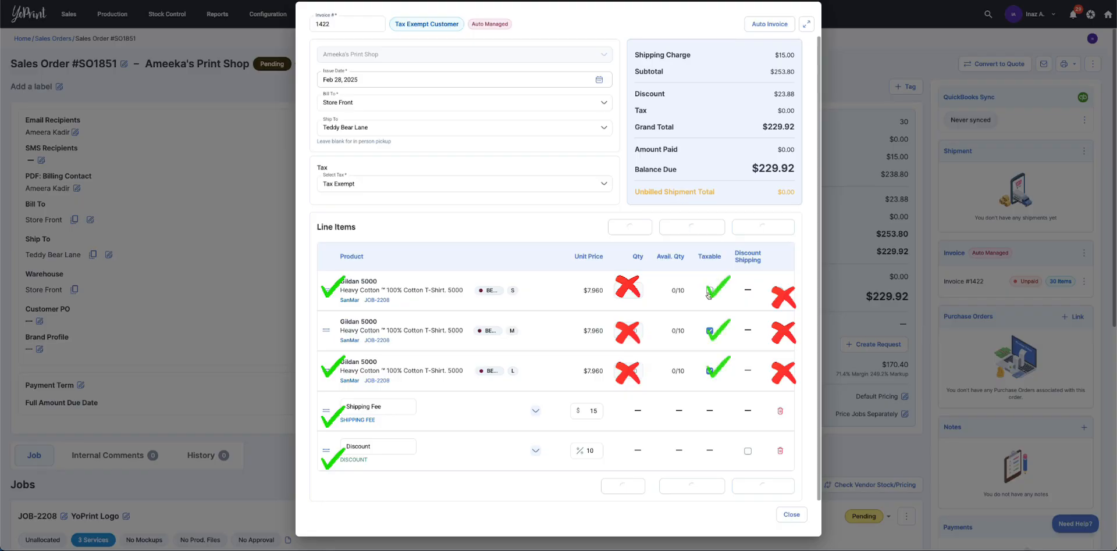
pyautogui.click(709, 294)
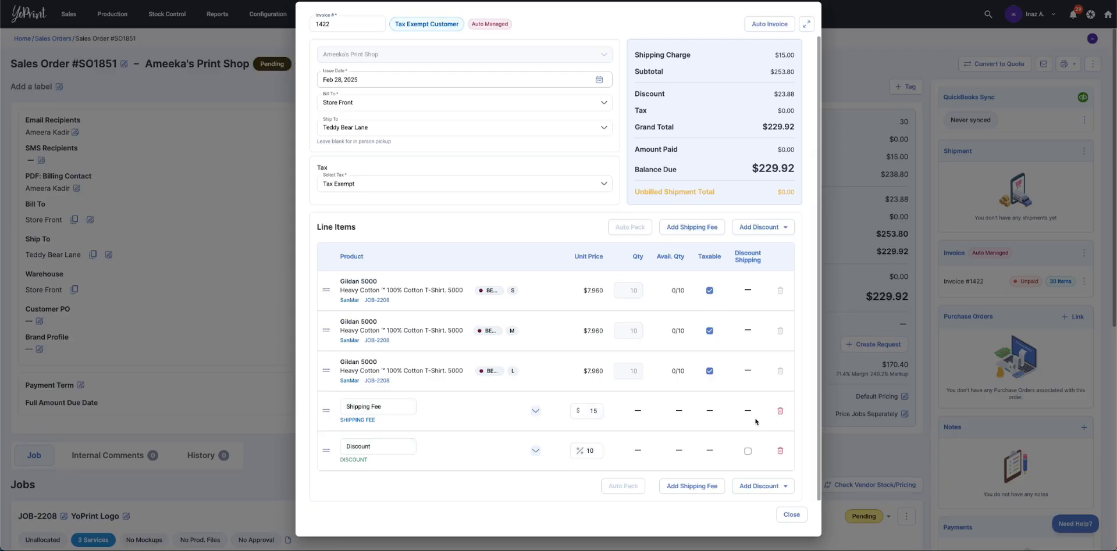
# Step: Close the invoice and live edit the job's line items, setting the quantity to 30 for size S and 5 for size M
pyautogui.click(789, 515)
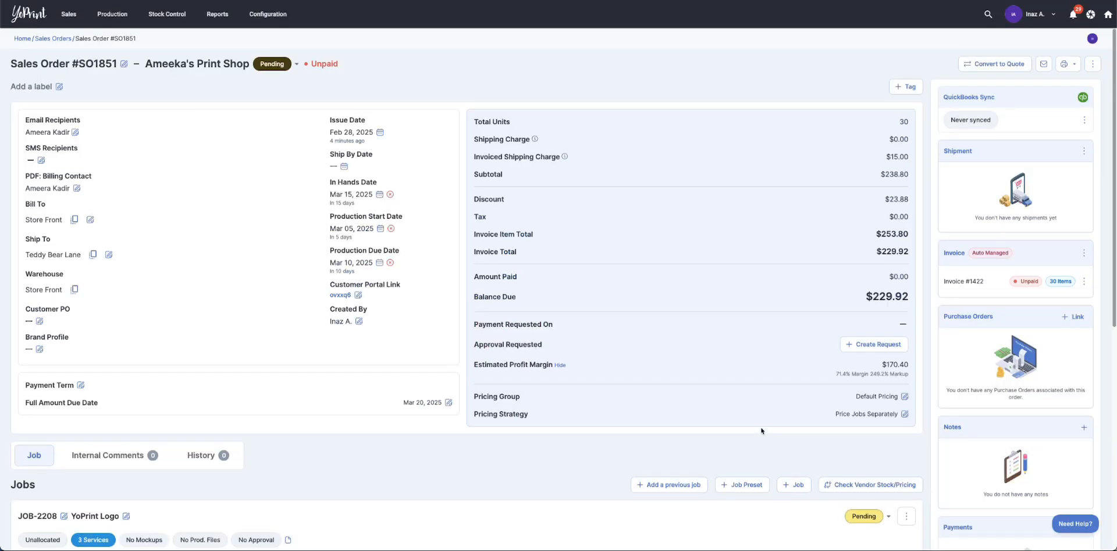
pyautogui.scroll(-1, 761, 431)
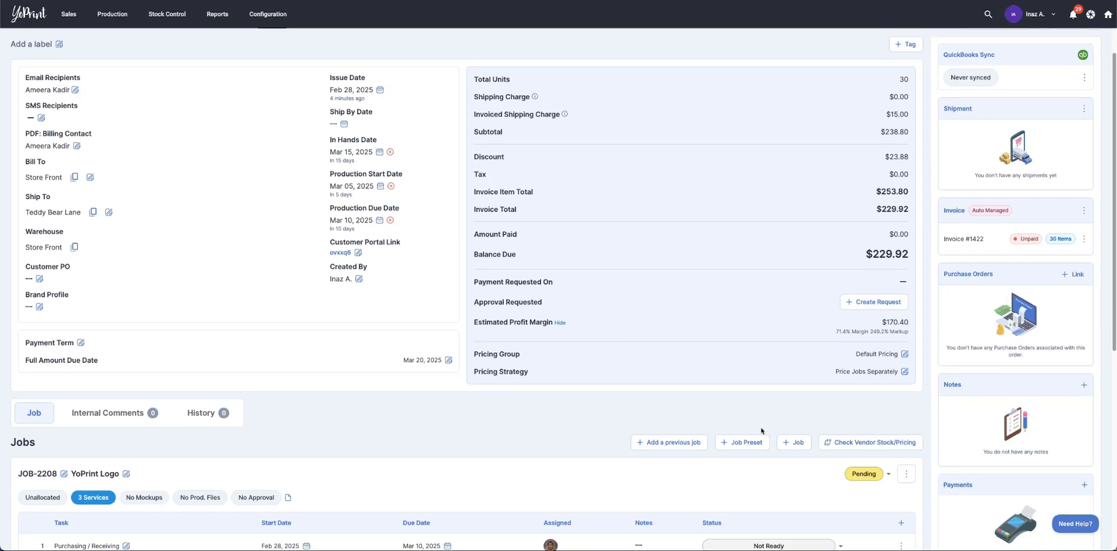
pyautogui.scroll(-4, 761, 431)
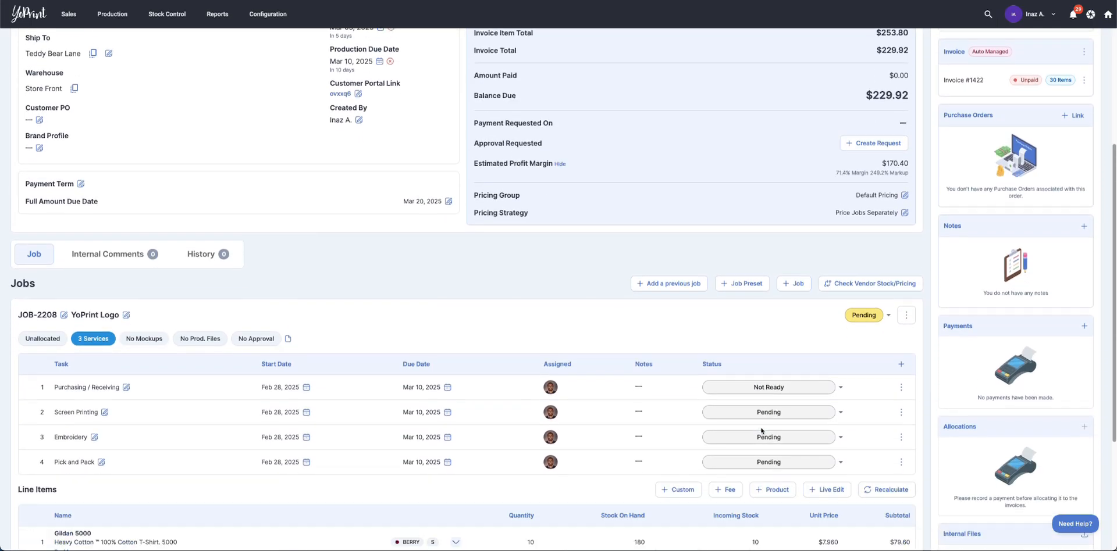
pyautogui.scroll(-3, 761, 431)
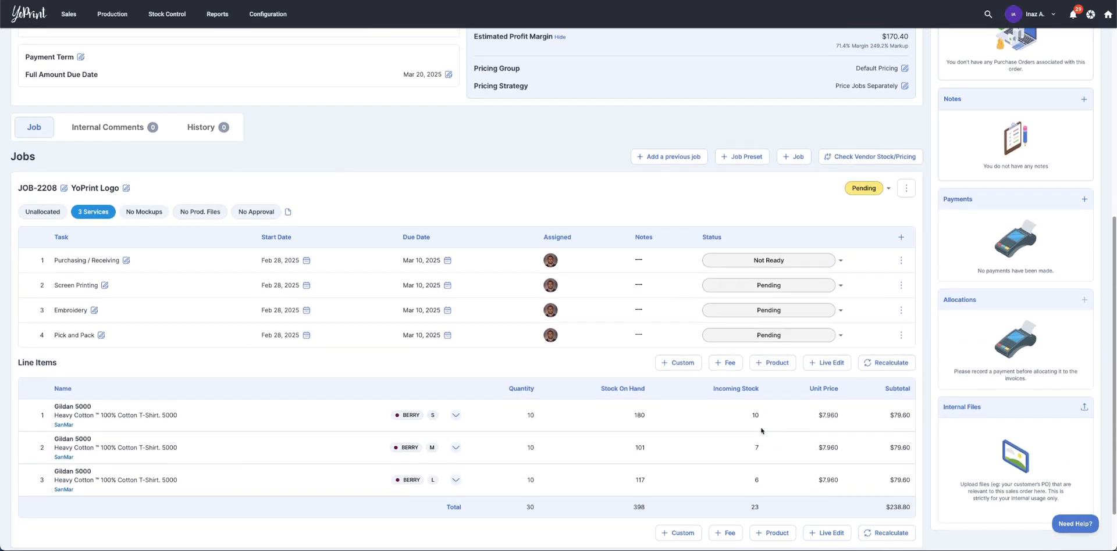
pyautogui.scroll(-1, 761, 431)
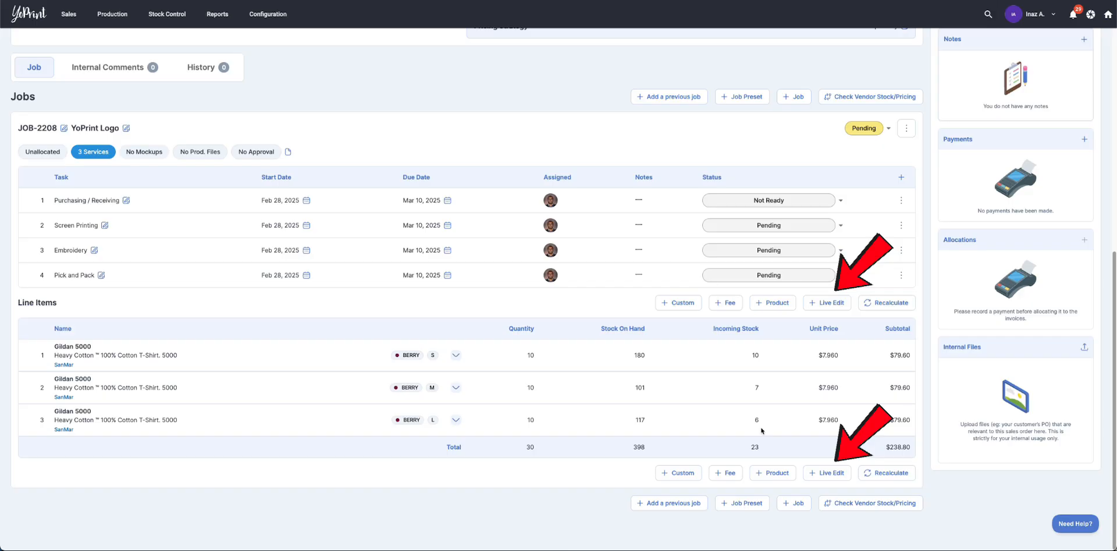
pyautogui.click(838, 307)
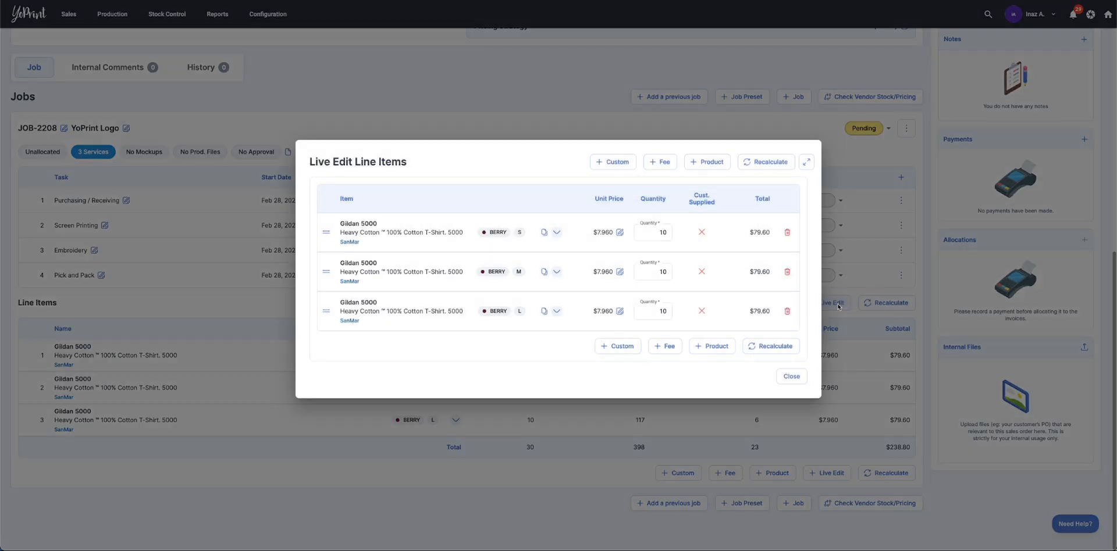
pyautogui.doubleClick(664, 232)
pyautogui.write('30')
pyautogui.doubleClick(664, 271)
pyautogui.write('5')
# Step: Override the product total of the size L T-shirt line with $5.00
pyautogui.click(620, 312)
pyautogui.click(851, 393)
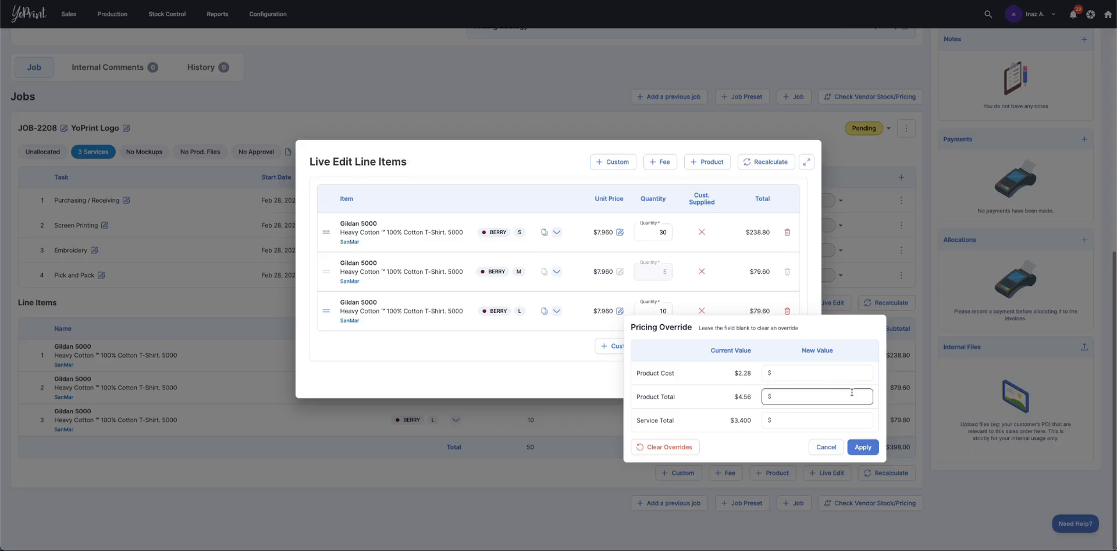
pyautogui.write('5.00')
pyautogui.click(861, 447)
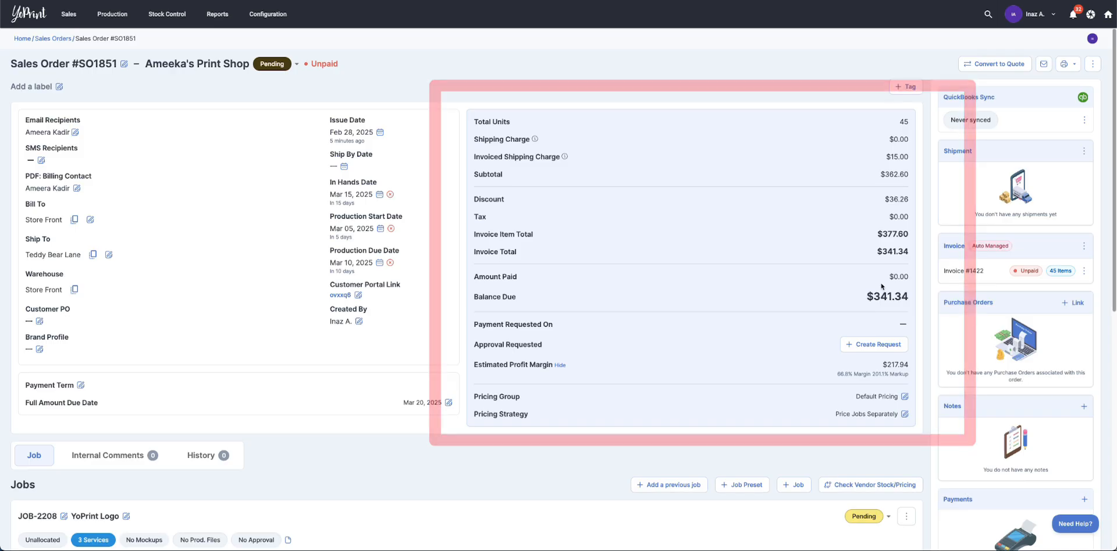
# Step: Turn off automatic invoice management for the order and review the existing invoice's details
pyautogui.click(1084, 271)
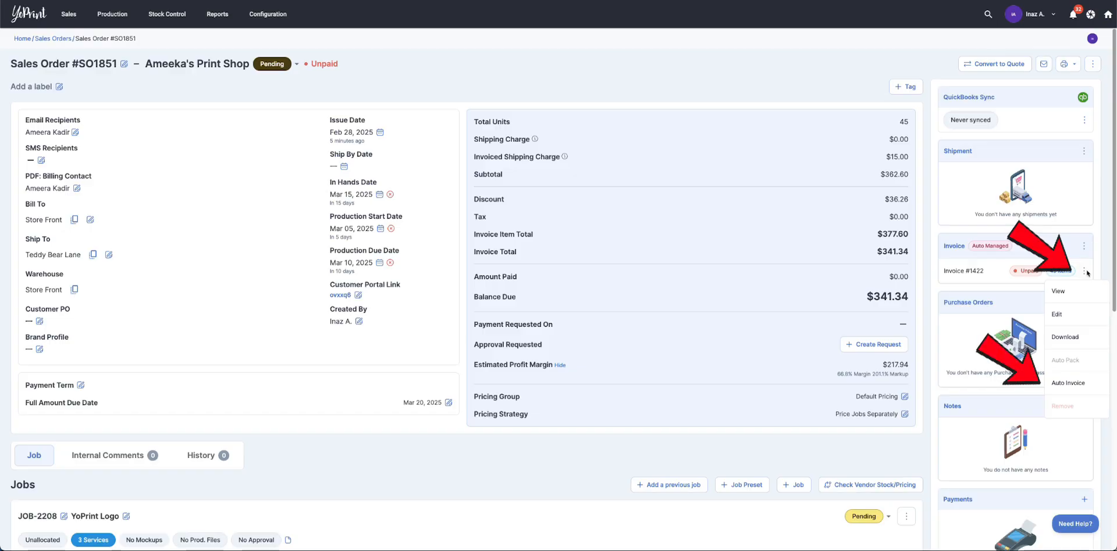
pyautogui.click(1068, 382)
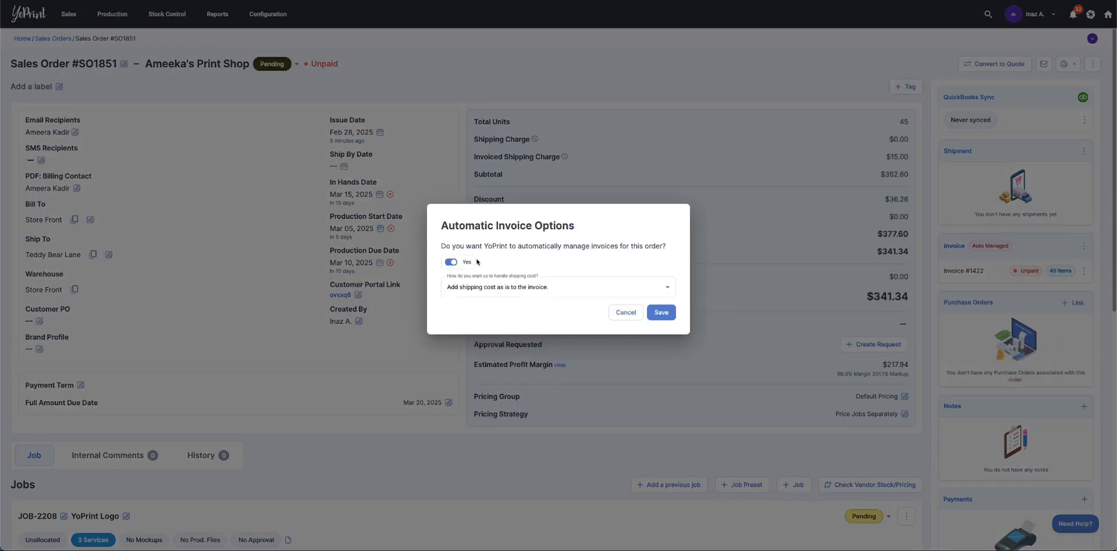
pyautogui.click(472, 262)
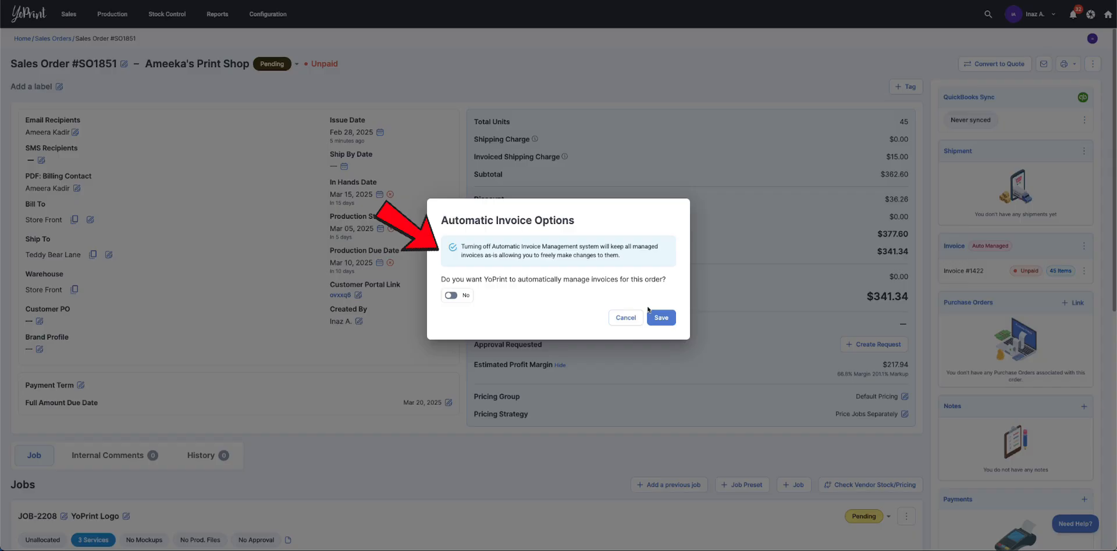
pyautogui.click(661, 319)
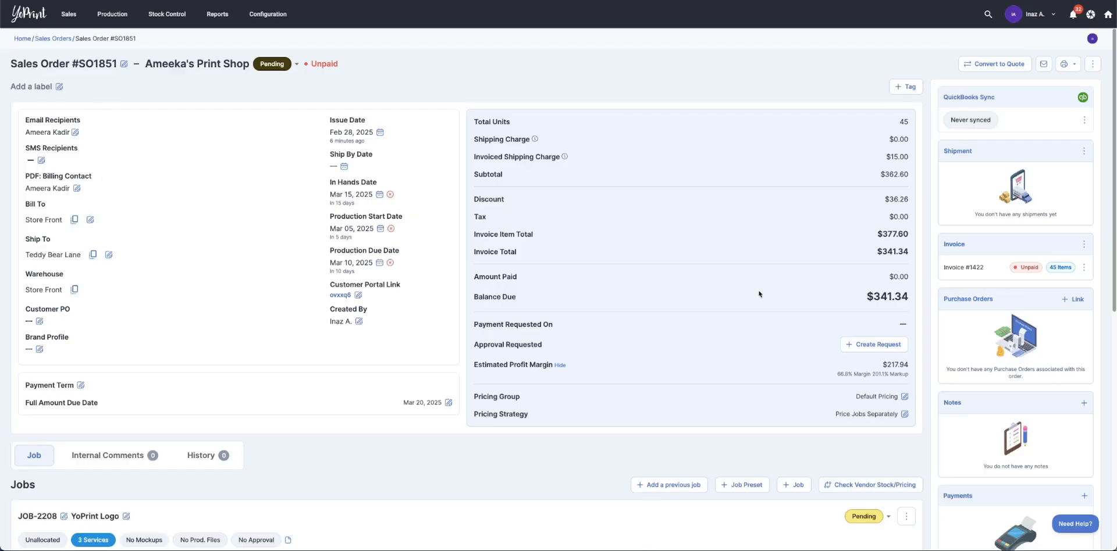
pyautogui.doubleClick(954, 268)
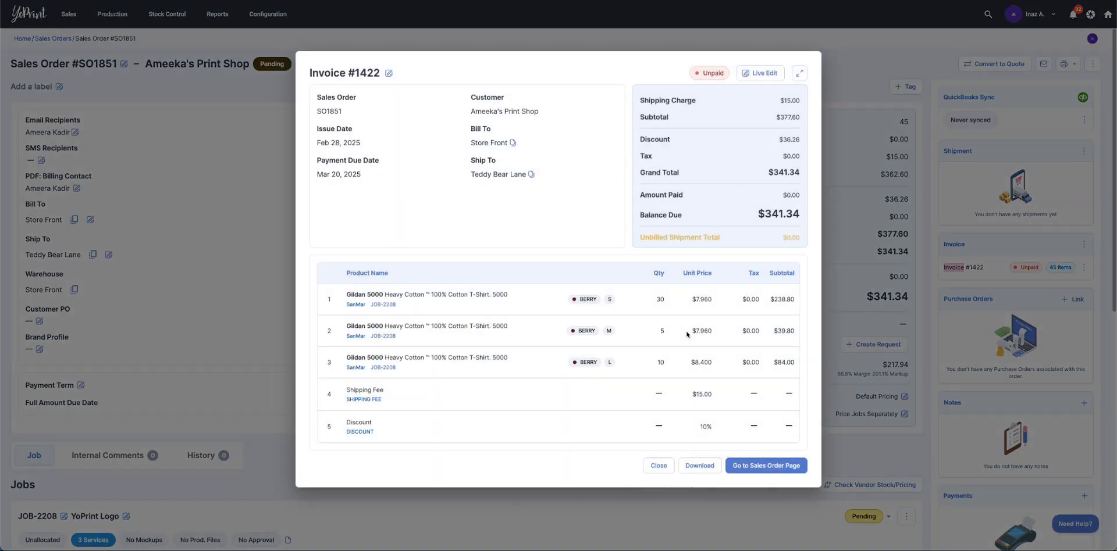
pyautogui.click(658, 465)
# Step: Turn automatic invoice management back on for the order, with the shipping cost added as is to the invoice
pyautogui.click(1084, 266)
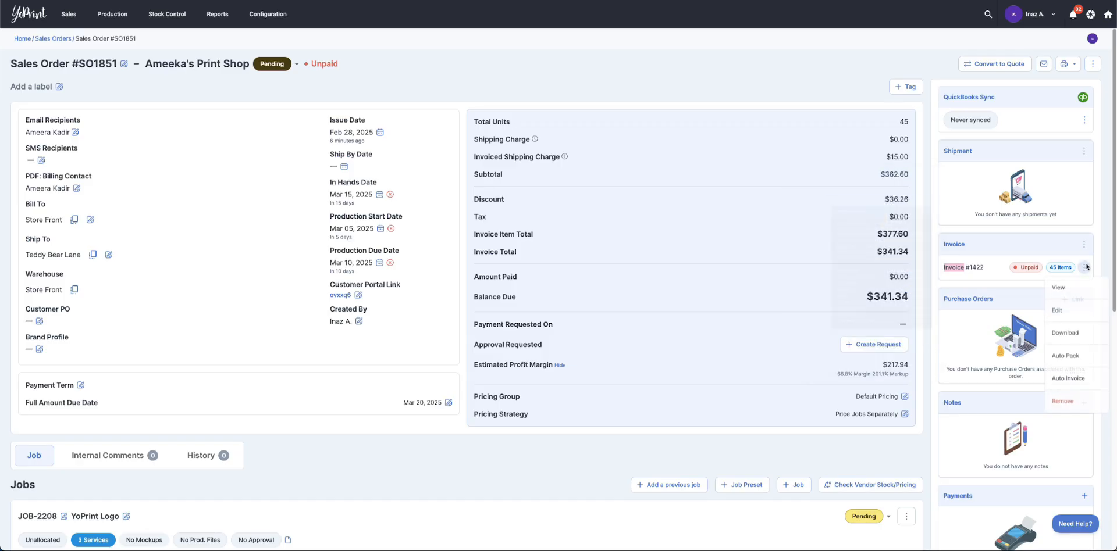
pyautogui.click(1073, 378)
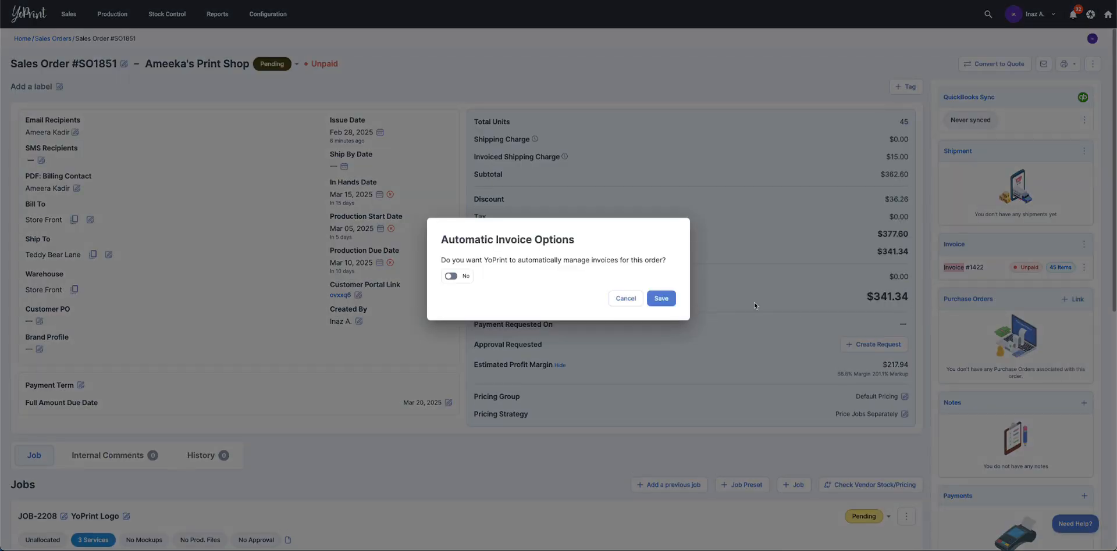
pyautogui.click(449, 277)
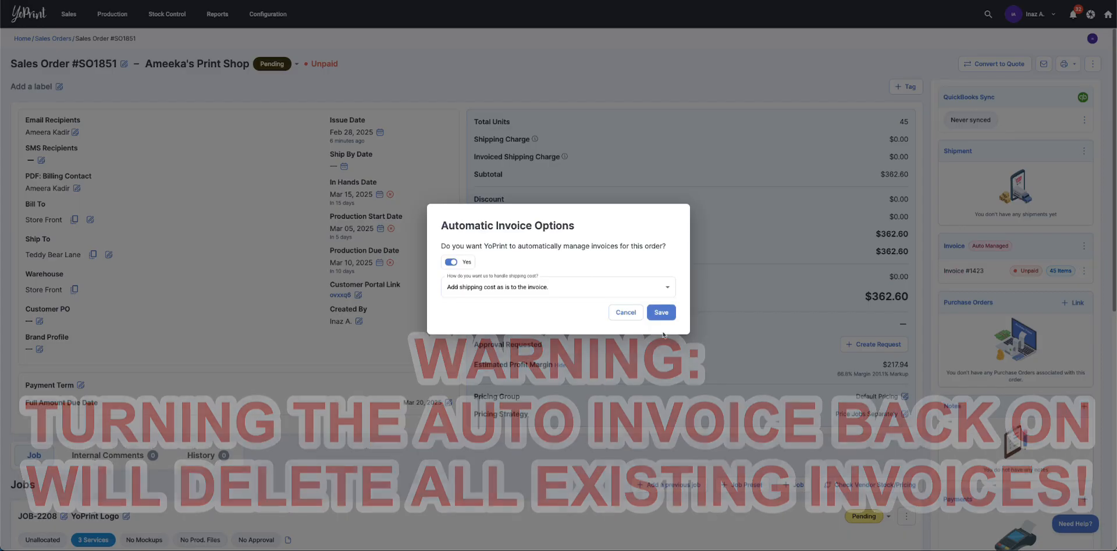
pyautogui.click(661, 309)
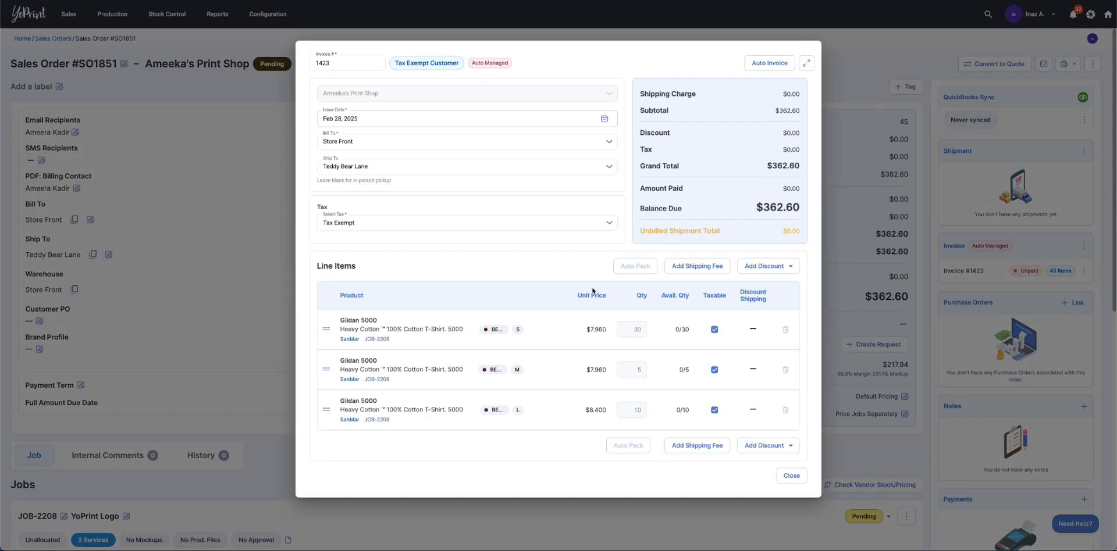
# Step: Check the invoice number of the recreated invoice and close it
pyautogui.moveTo(342, 64); pyautogui.dragTo(307, 67)
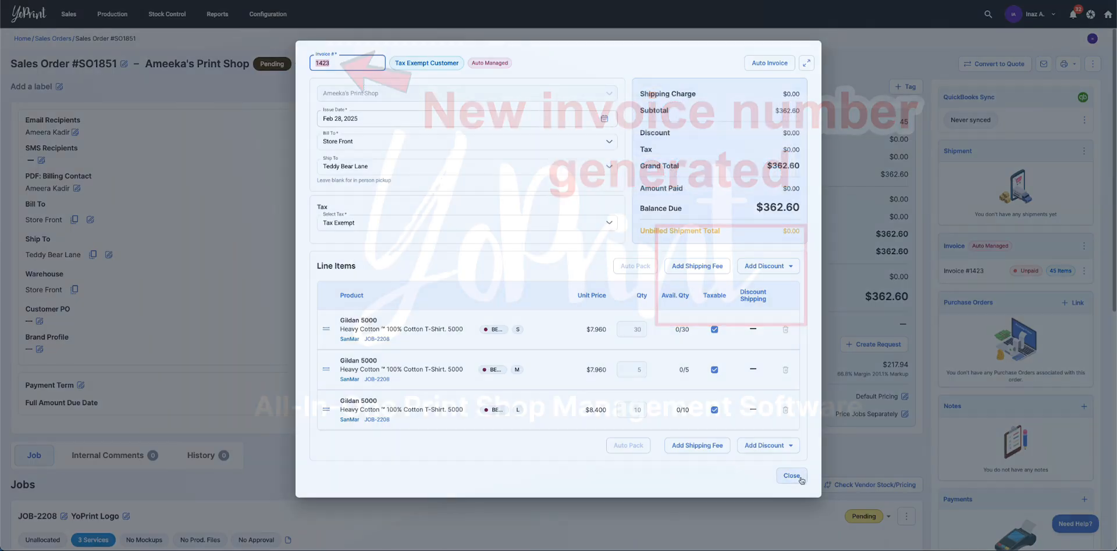
pyautogui.click(791, 476)
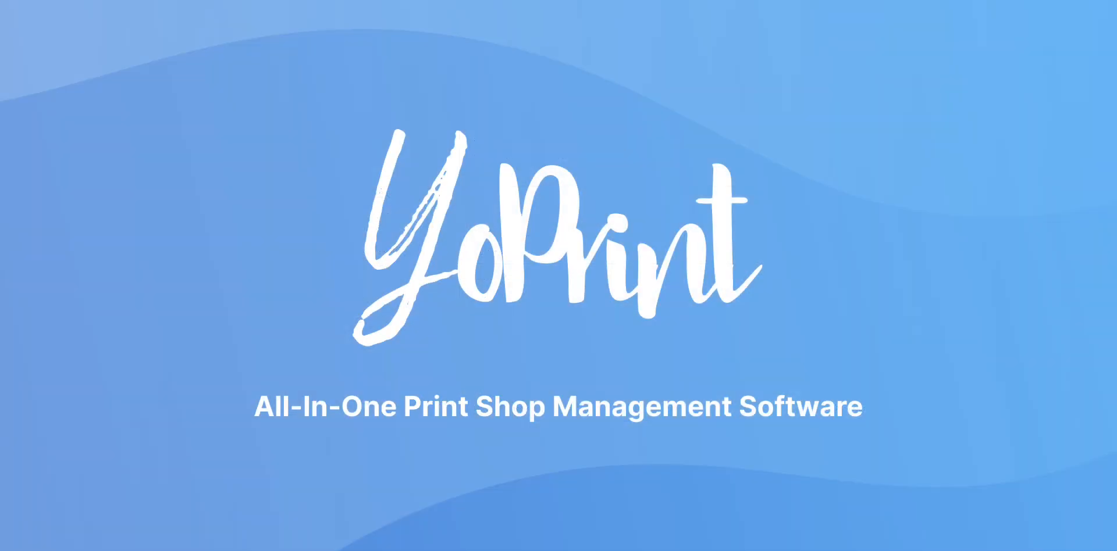